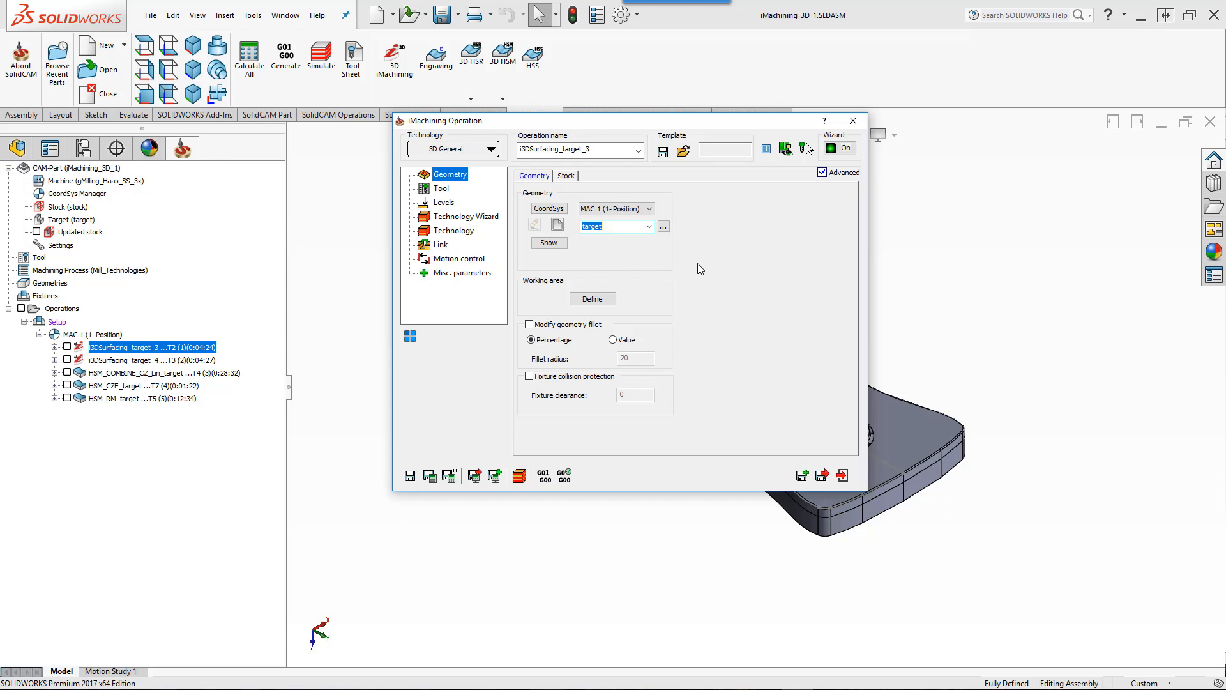
Review the working area definition and the end mill's diameter, number of flutes and cutting length for operation i3DSurfacing_target_3
left_click(591, 298)
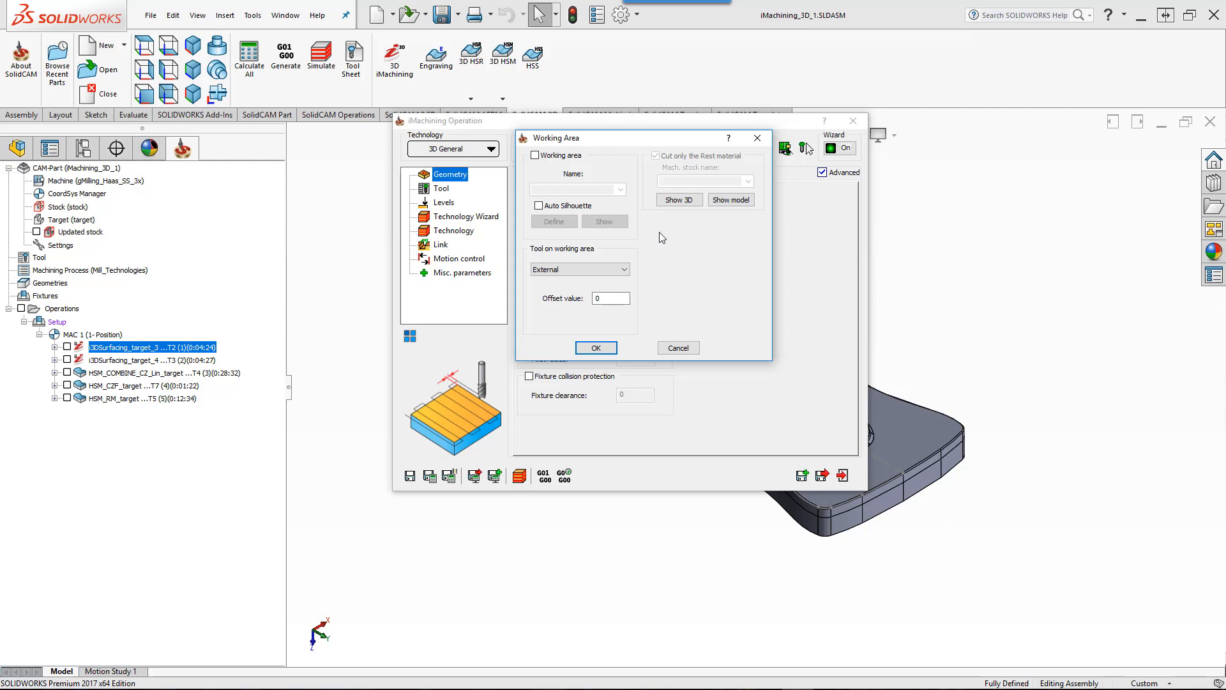
left_click(596, 348)
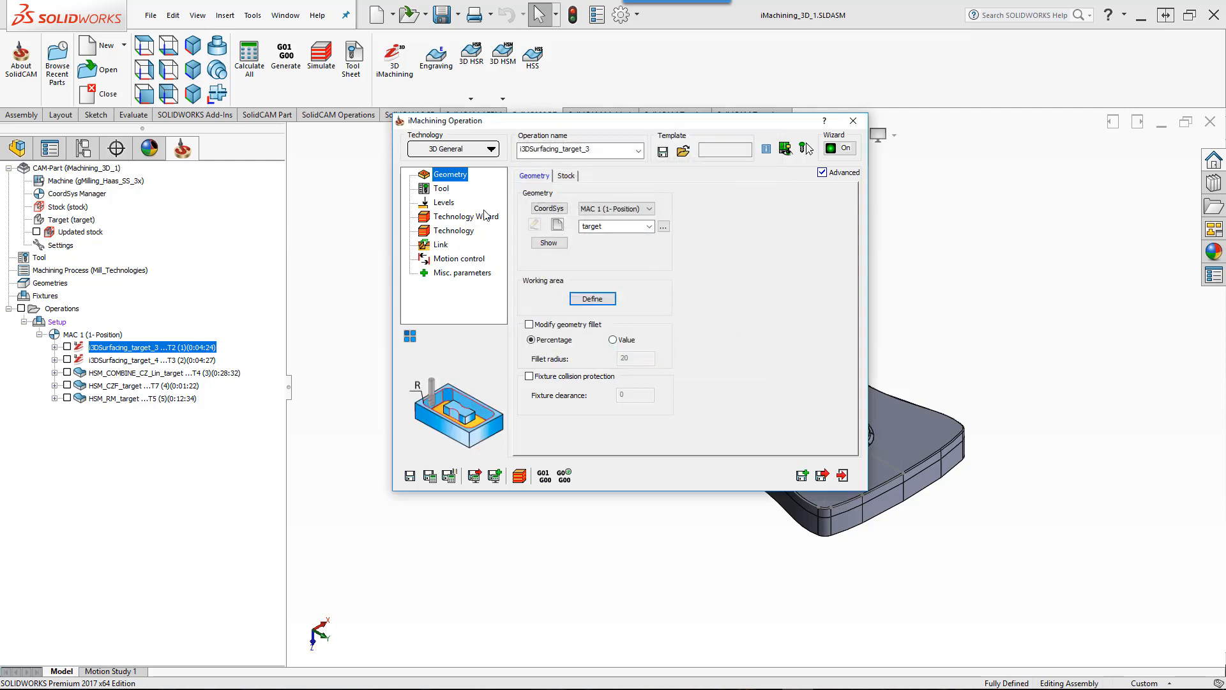
left_click(442, 189)
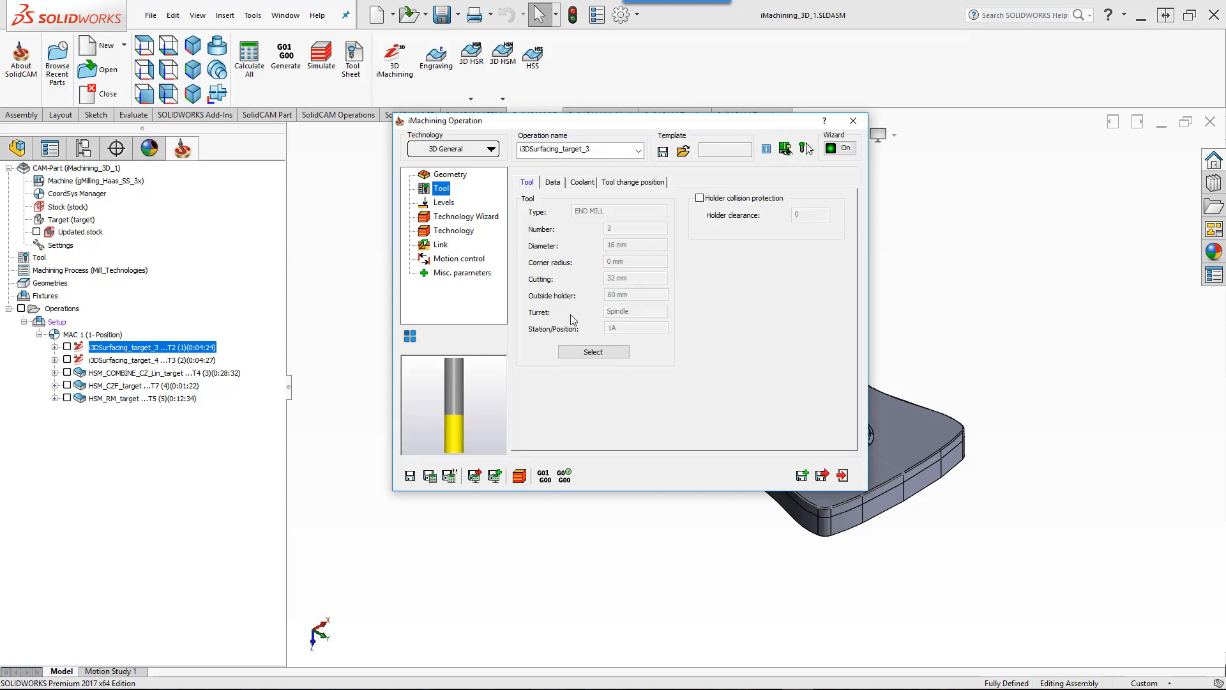
left_click(599, 352)
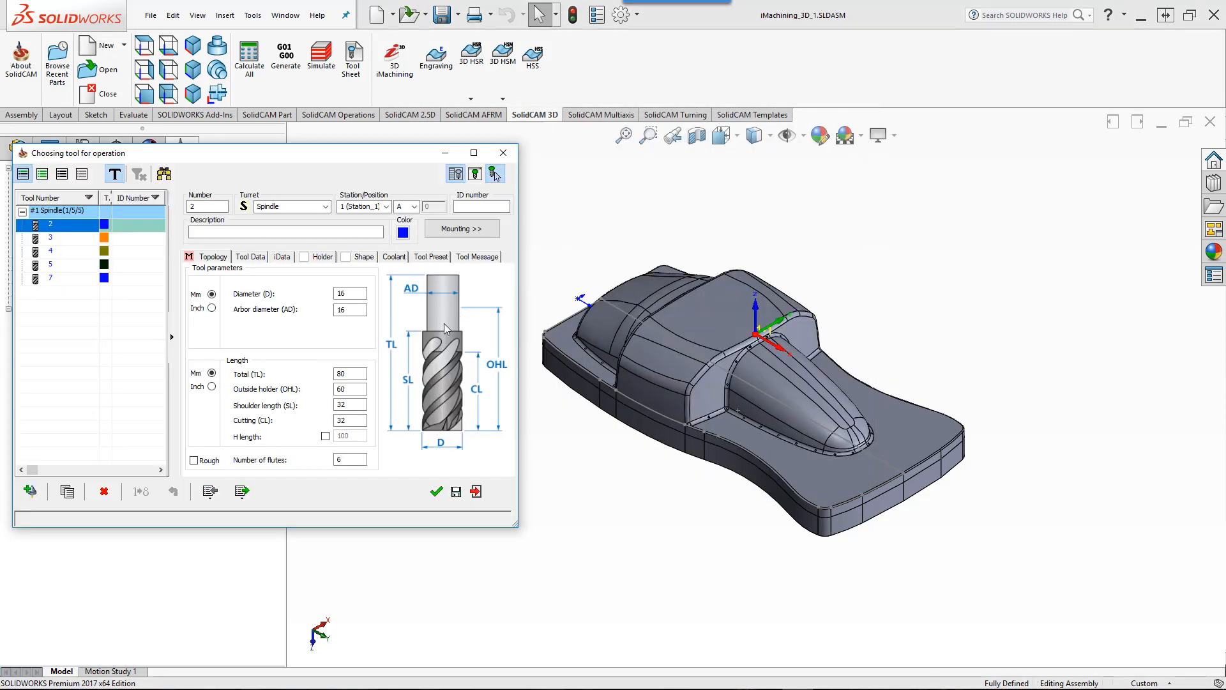
left_click(349, 293)
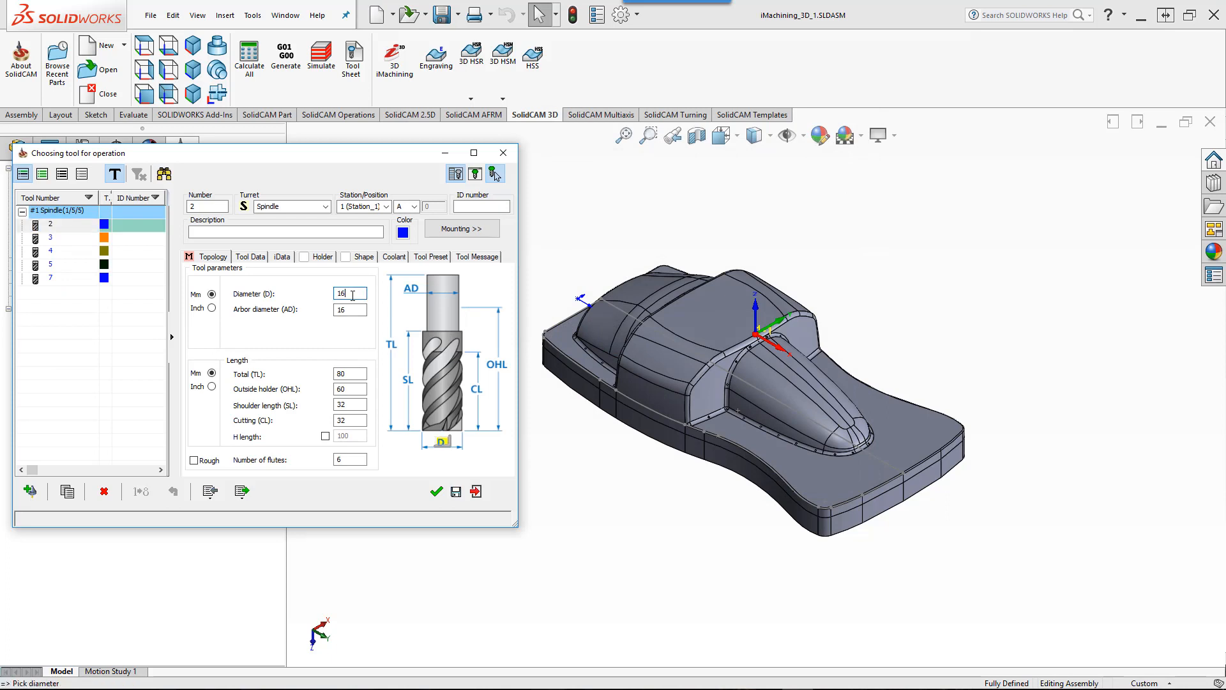
left_click(343, 460)
left_click(349, 420)
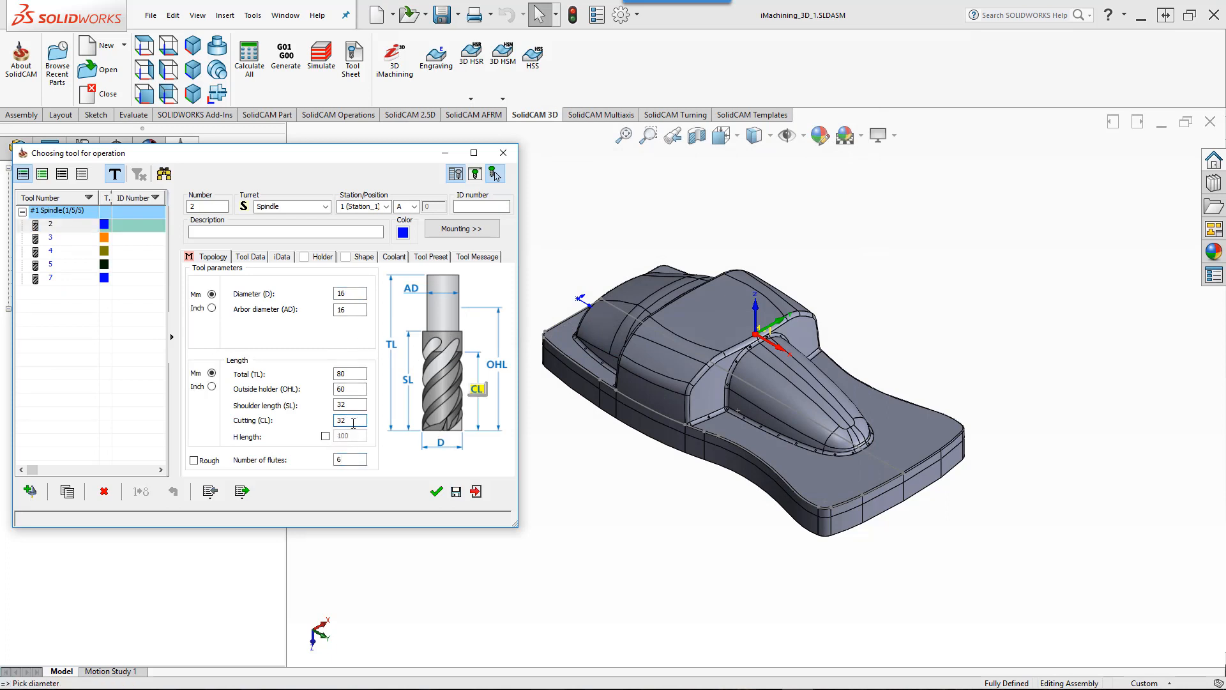
left_click(476, 492)
Inspect the upper and lower milling levels of operation i3DSurfacing_target_3
left_click(438, 207)
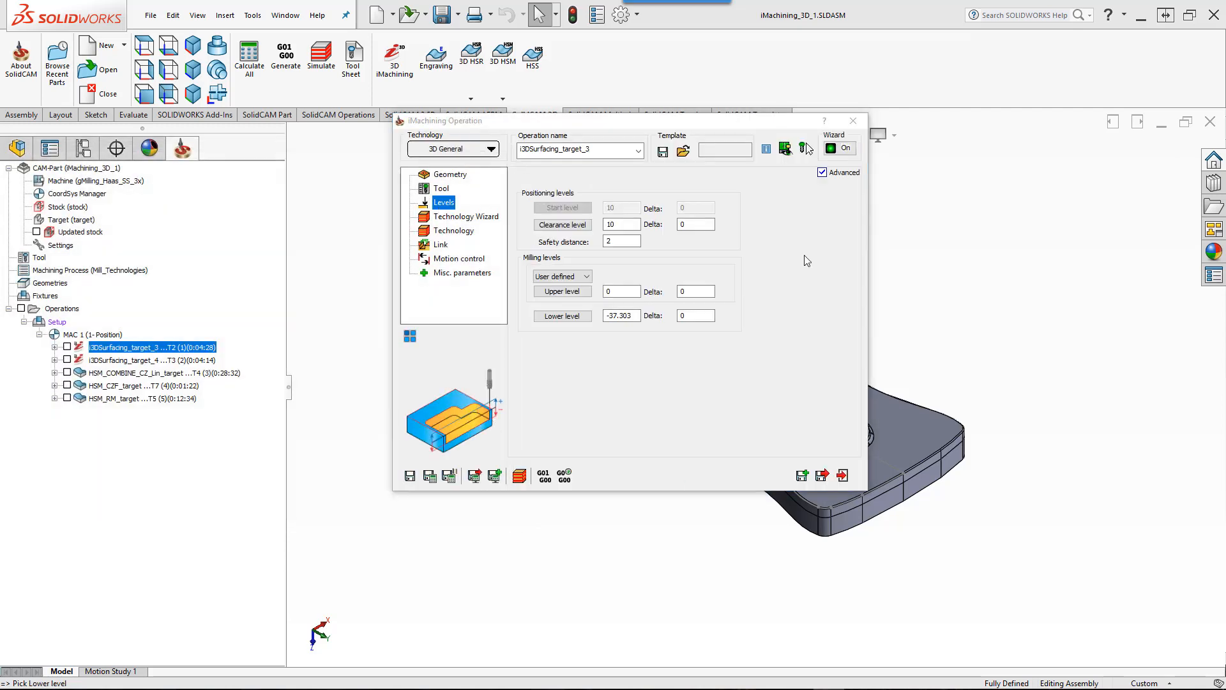
left_click(634, 293)
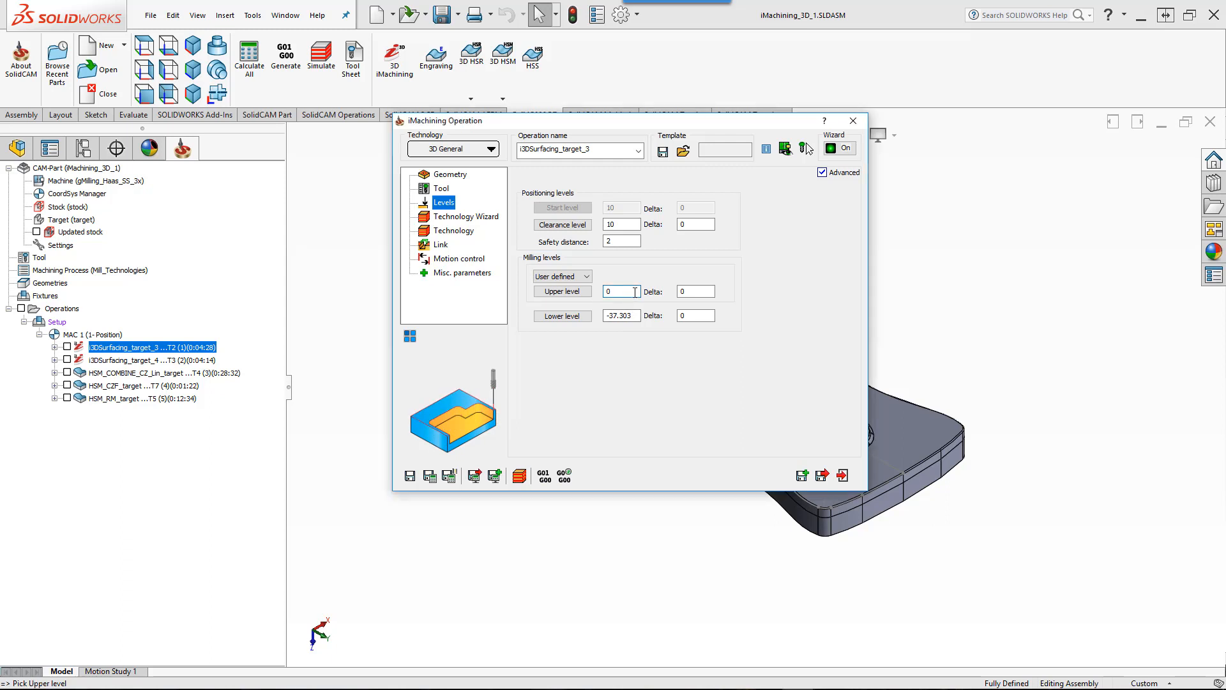
left_click(635, 316)
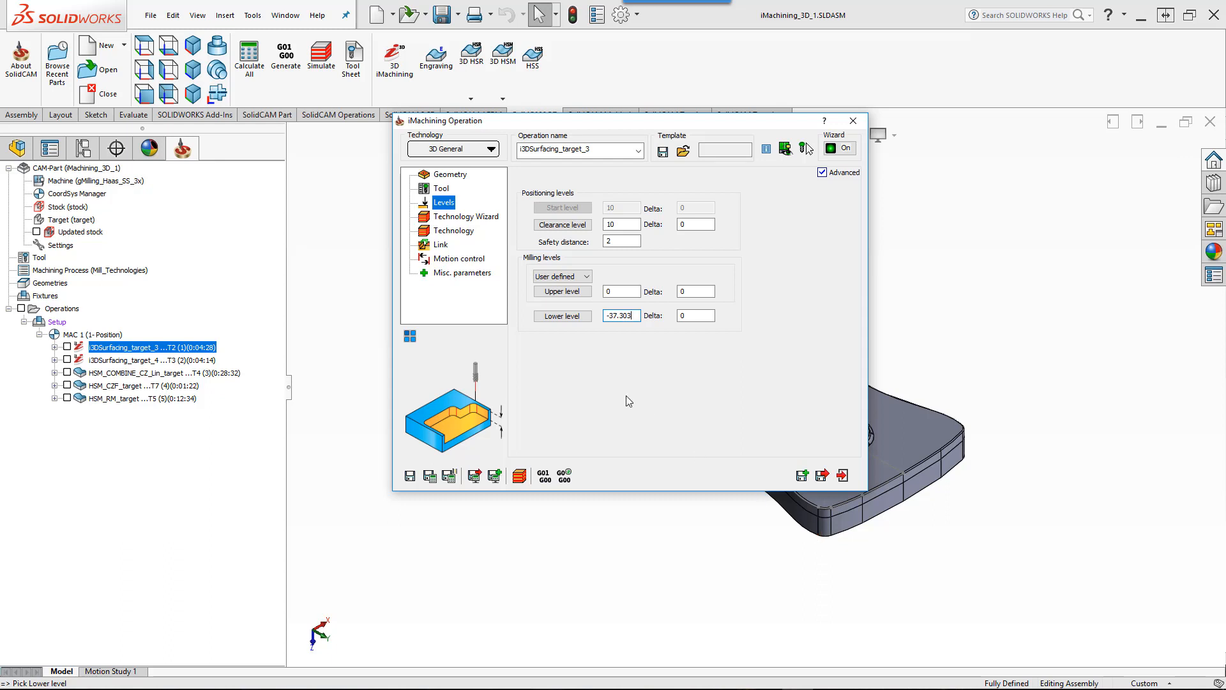
Examine the Technology Wizard cutting conditions and the Rest Rough scallop settings of operation i3DSurfacing_target_3
left_click(463, 218)
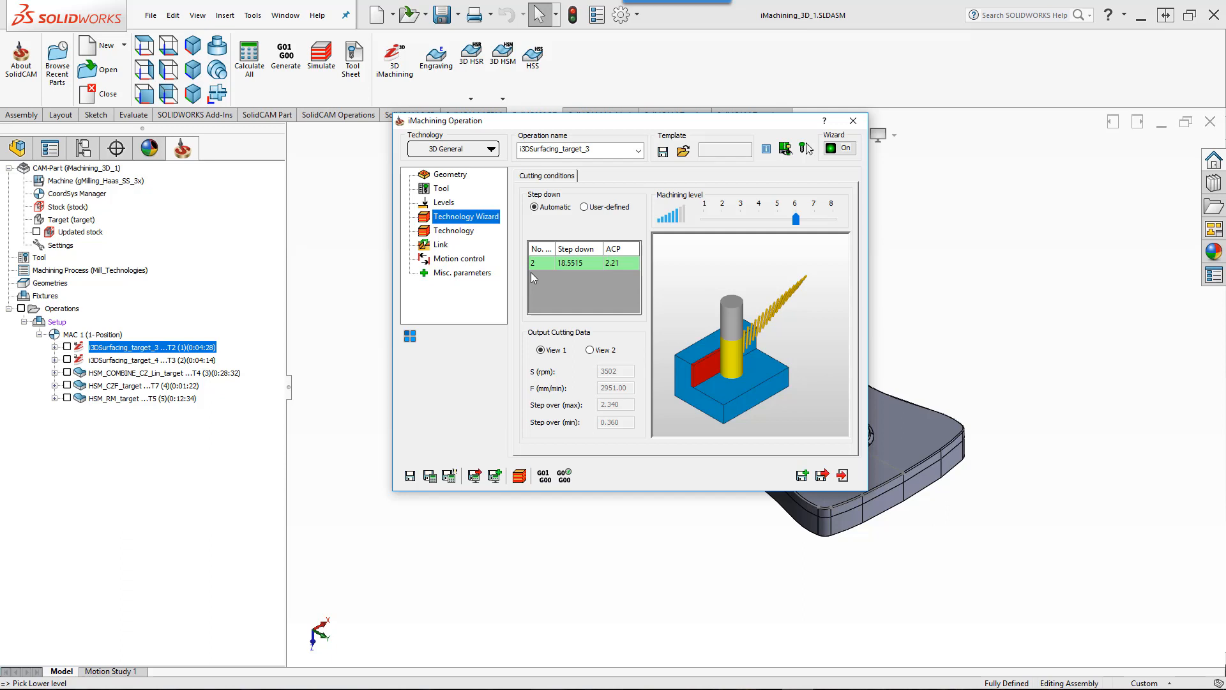
left_click(464, 232)
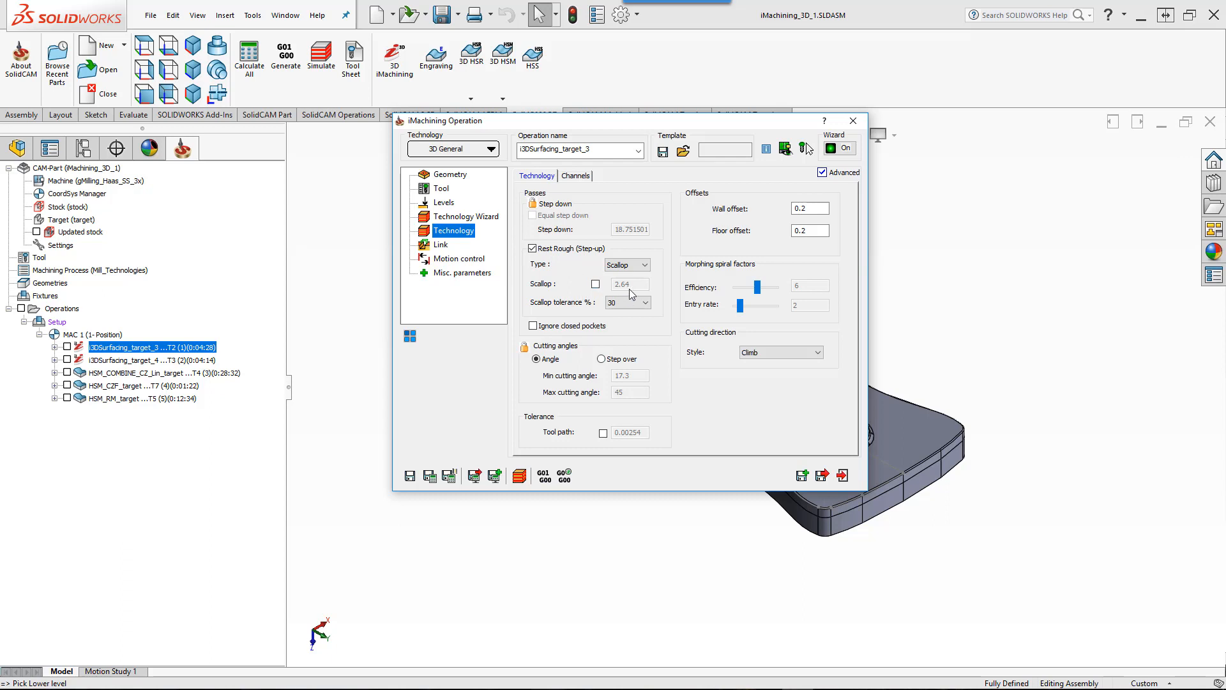
left_click(596, 284)
mouse_move(624, 289)
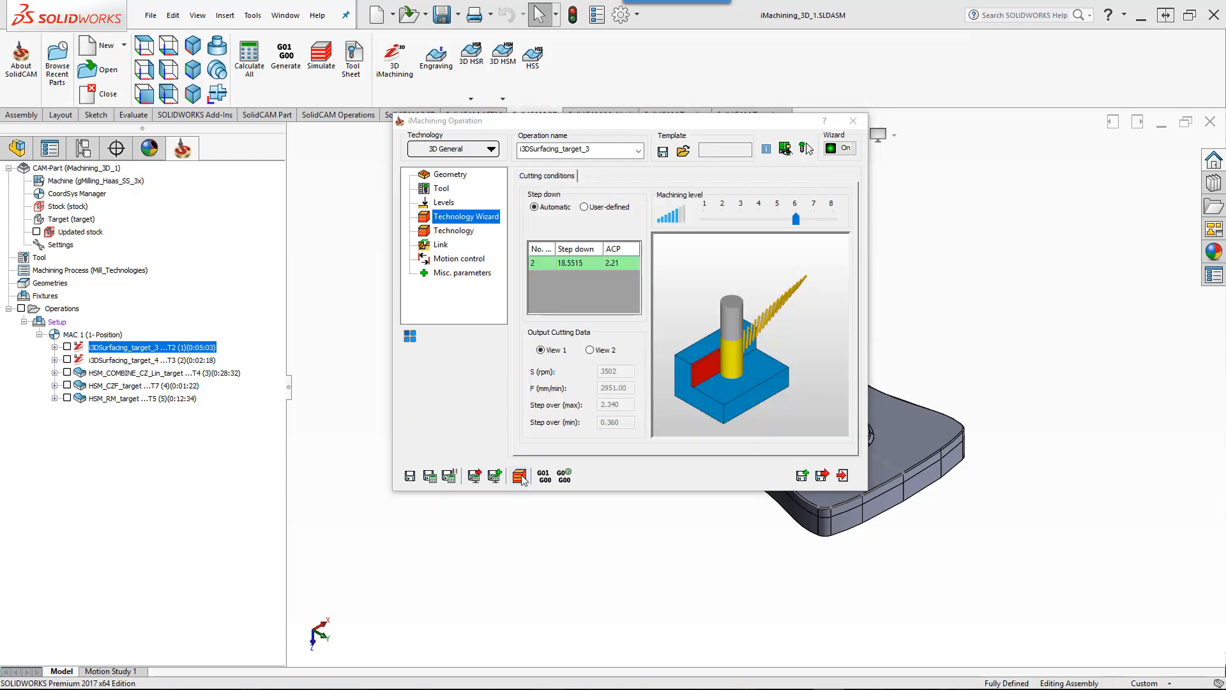
Simulate operation i3DSurfacing_target_3 on the stock block at a reduced simulation speed
left_click(522, 478)
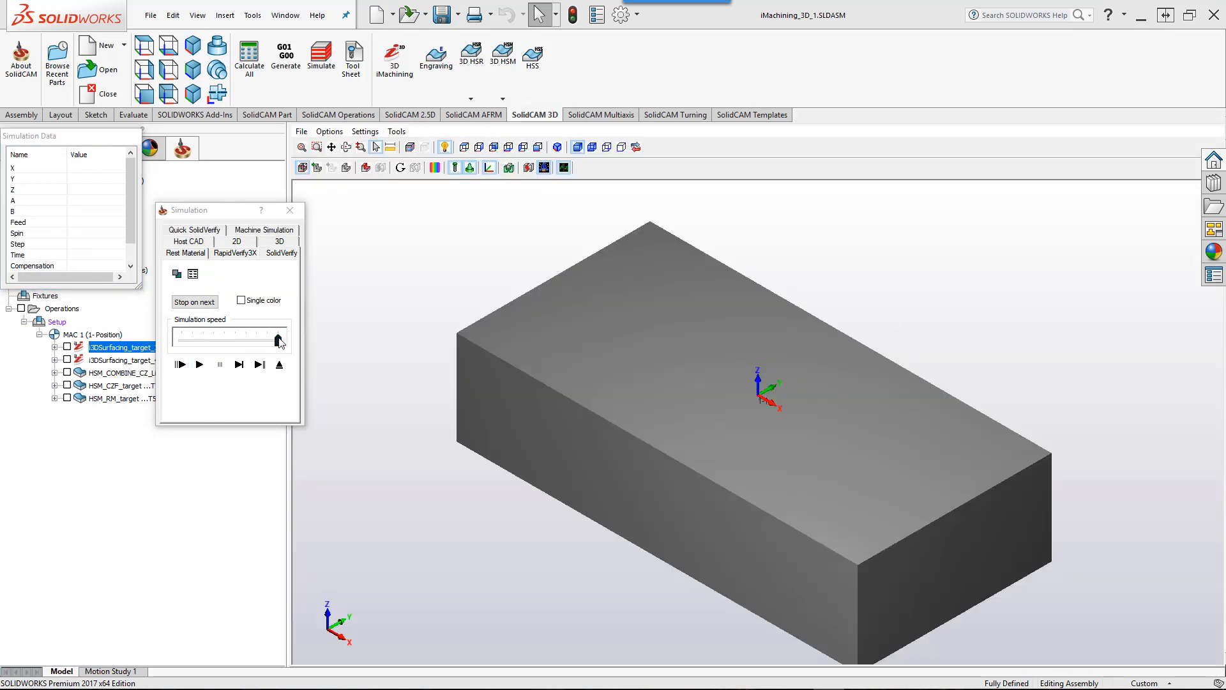
left_click_drag(279, 338, 247, 339)
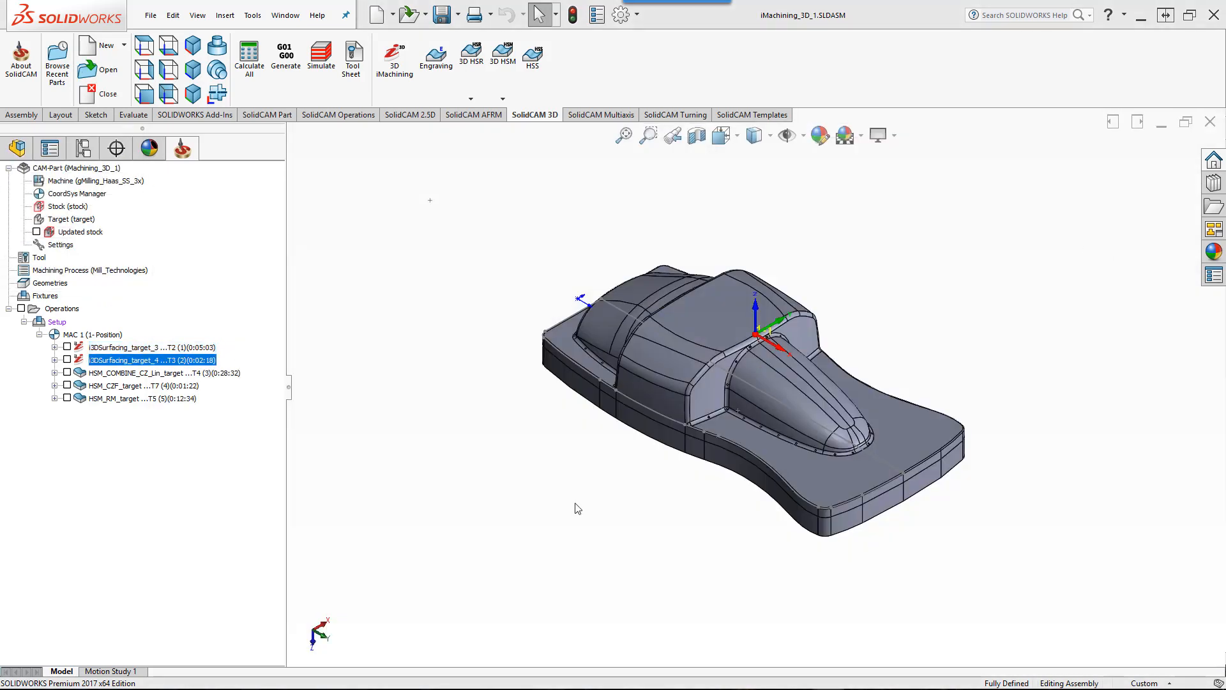
Open operation i3DSurfacing_target_4 for editing and show the 3D rest material from its working area definition
double_click(145, 361)
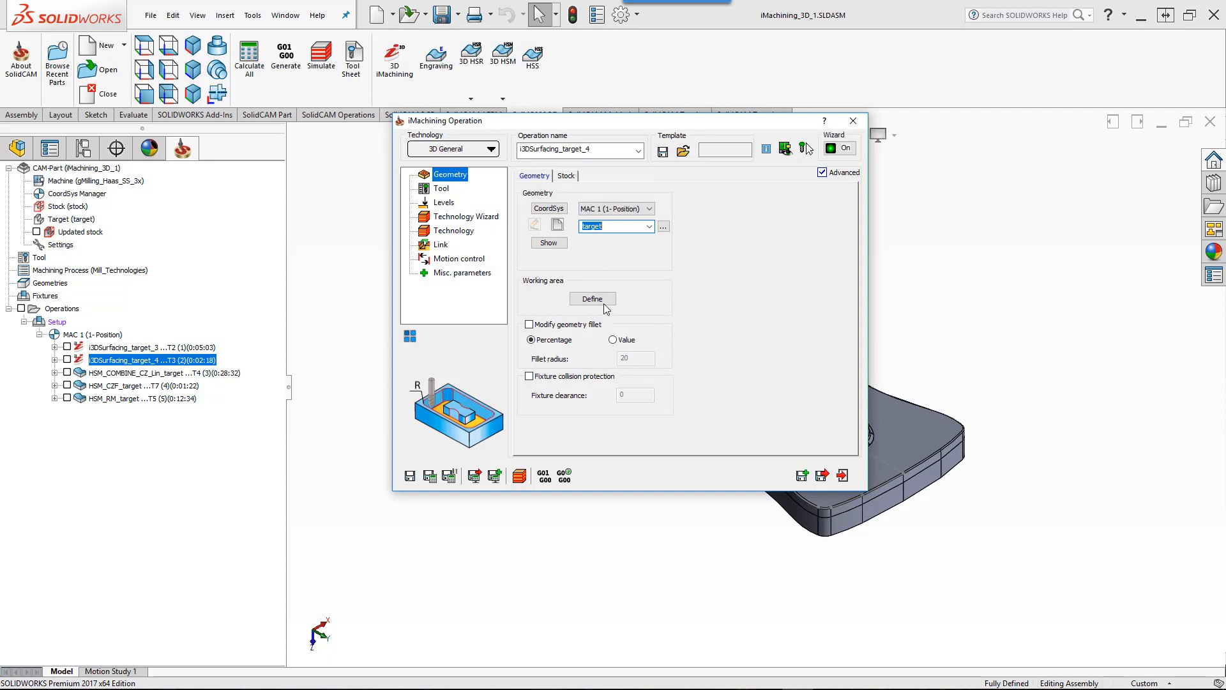
left_click(577, 301)
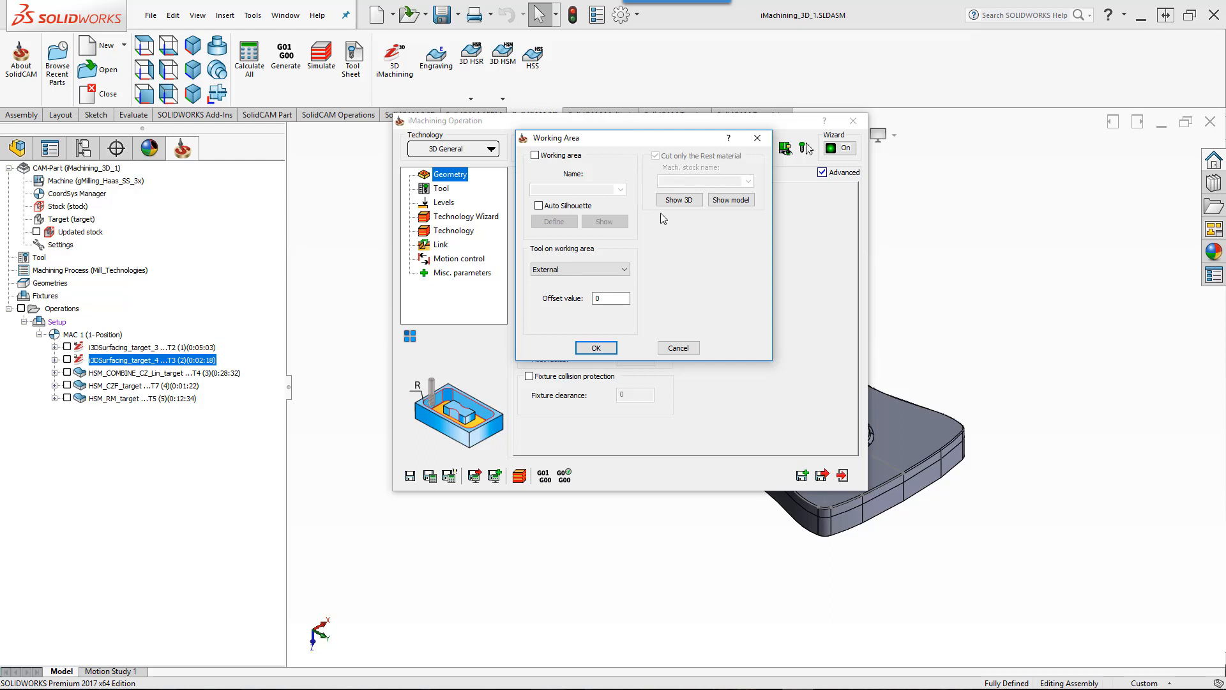
left_click(685, 202)
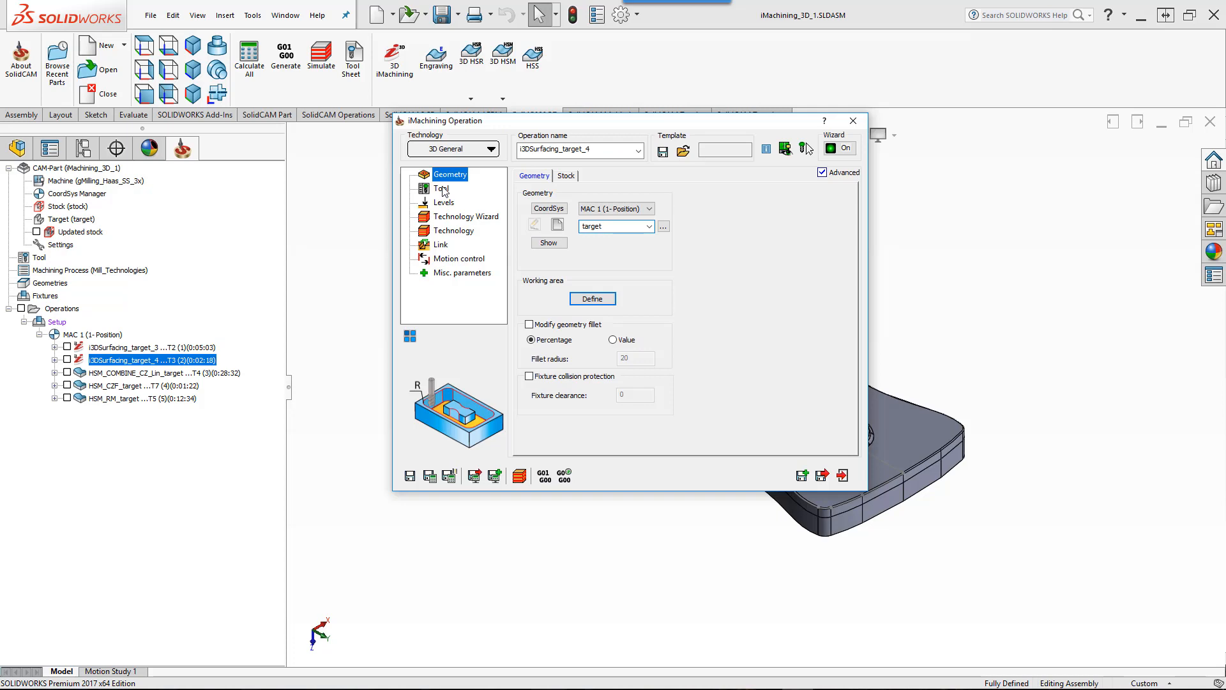
Review the bull nose mill's corner radius and cutting length for operation i3DSurfacing_target_4 and confirm the tool choice
left_click(442, 188)
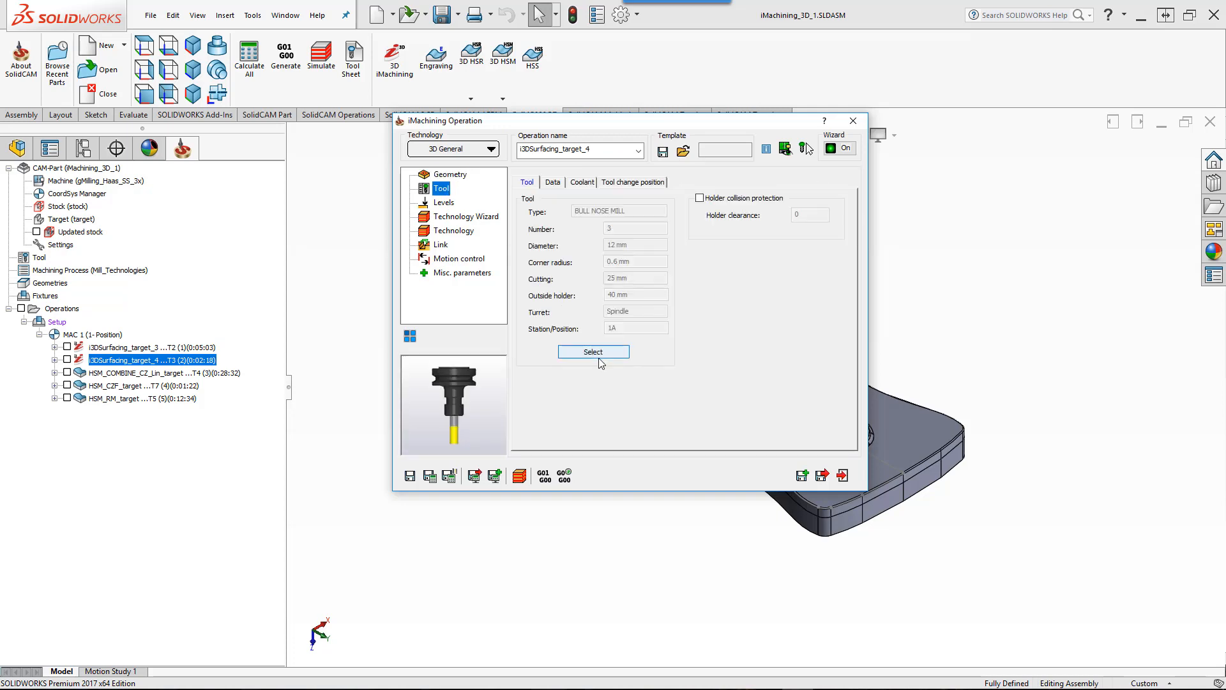
left_click(602, 353)
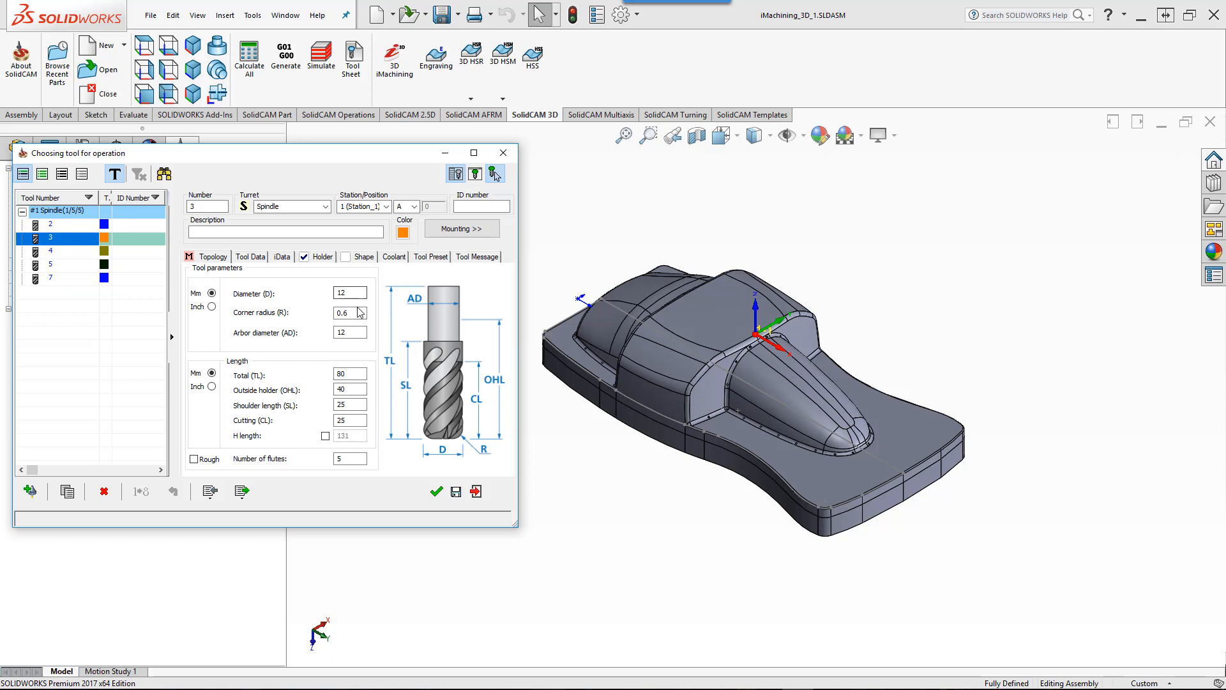
left_click(357, 313)
left_click(350, 422)
left_click(436, 492)
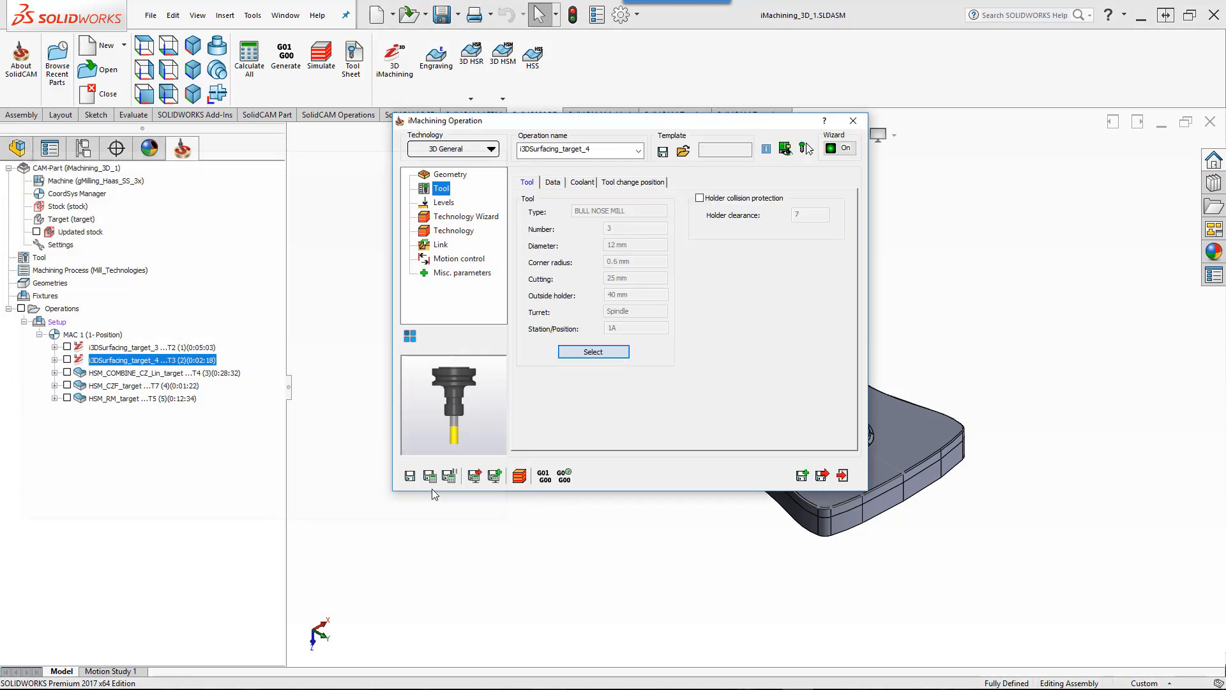
Examine the Technology Wizard cutting conditions and the technology parameters of operation i3DSurfacing_target_4
left_click(452, 218)
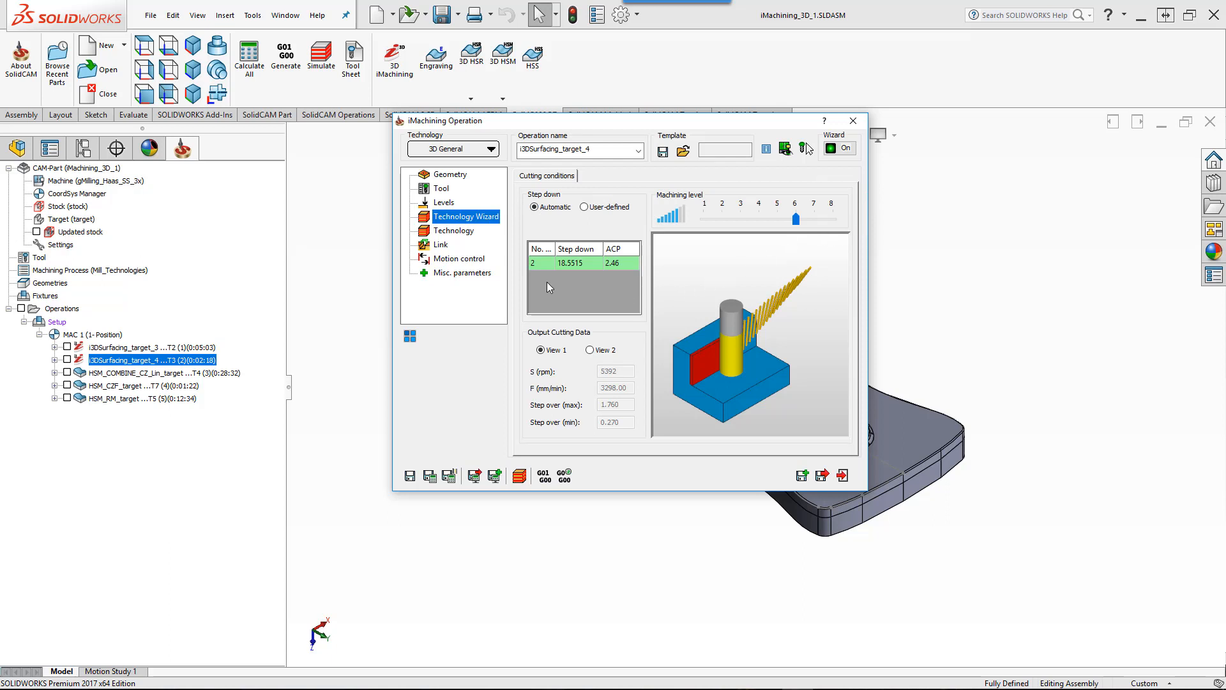
left_click(460, 234)
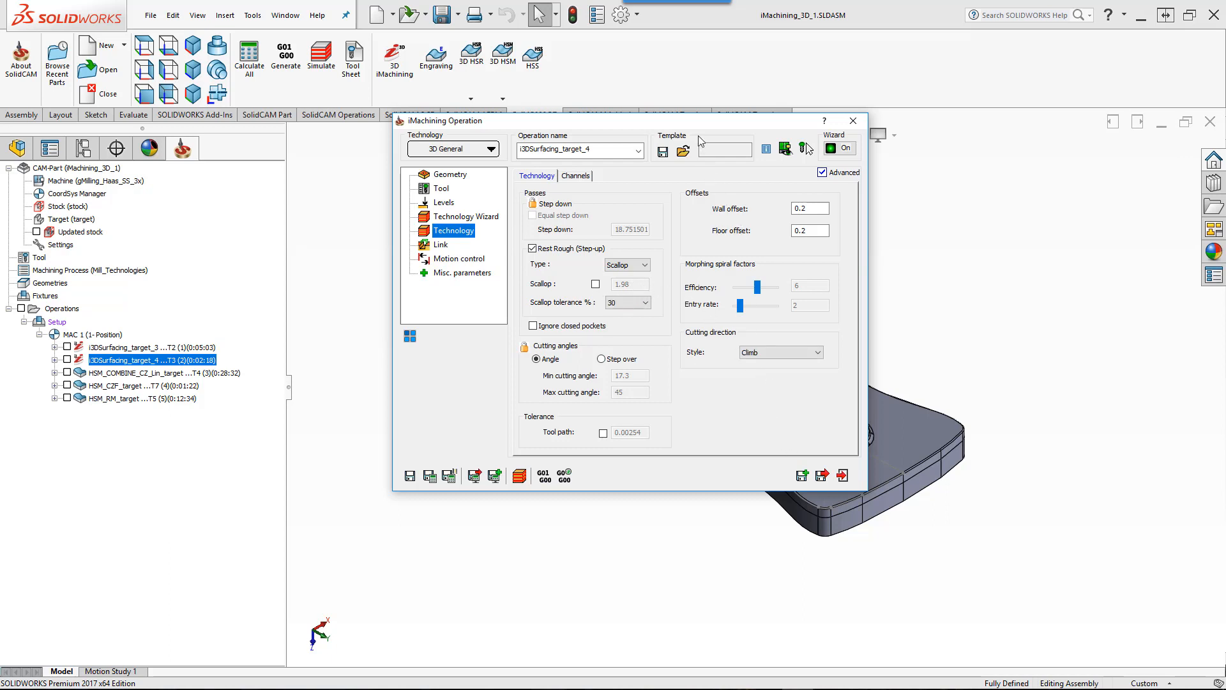
Simulate operation i3DSurfacing_target_4 in SolidVerify on the remaining material, gradually raising the simulation speed
left_click_drag(696, 126, 814, 143)
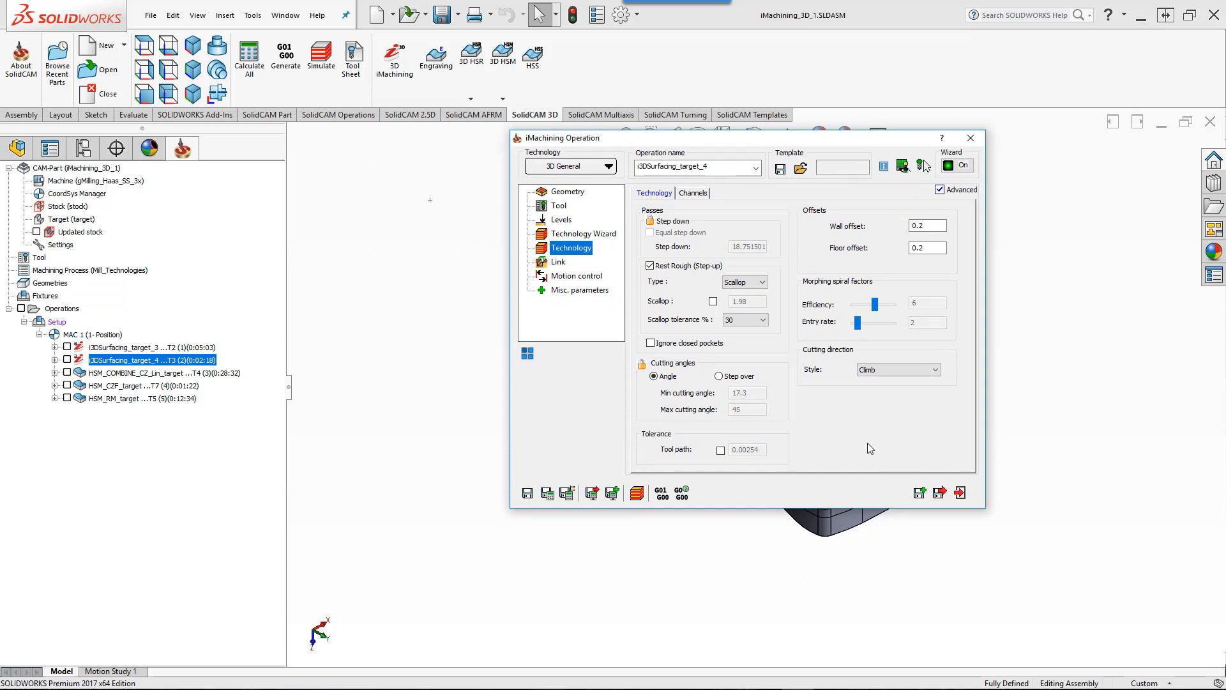
left_click(637, 494)
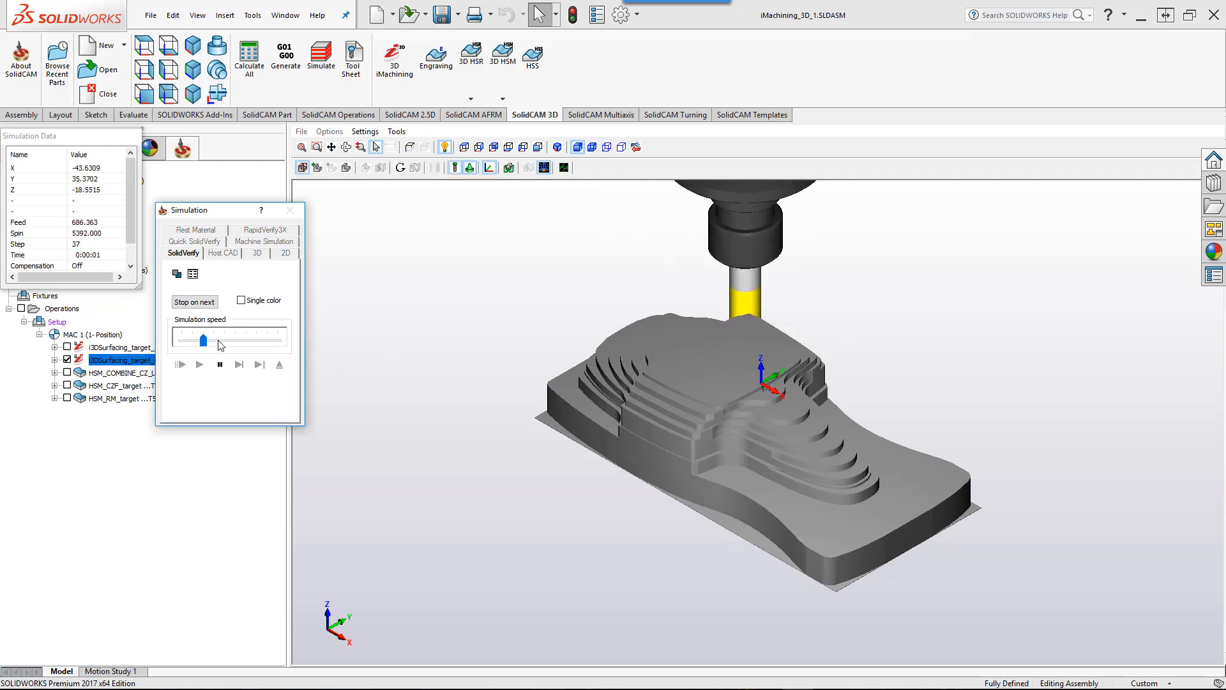
left_click_drag(203, 340, 237, 342)
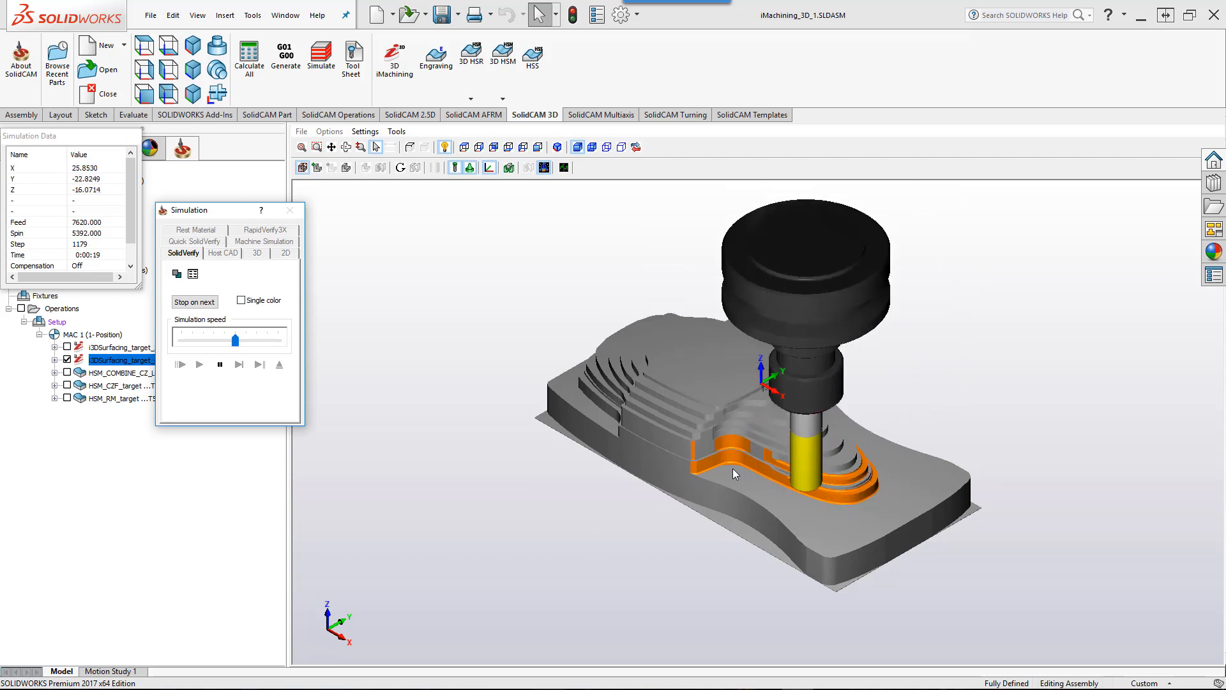
left_click_drag(235, 340, 256, 341)
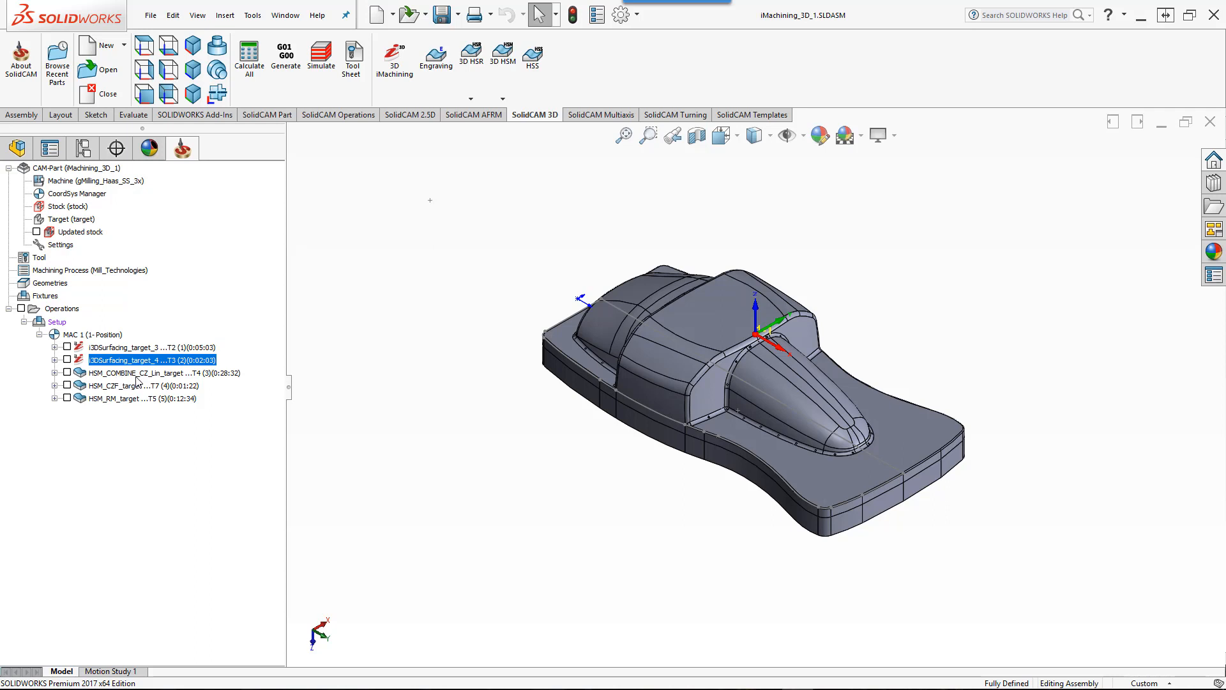
Display the toolpaths of HSM_COMBINE_CZ_Lin_target, HSM_CZF_target and HSM_RM_target one at a time on the model
left_click(67, 373)
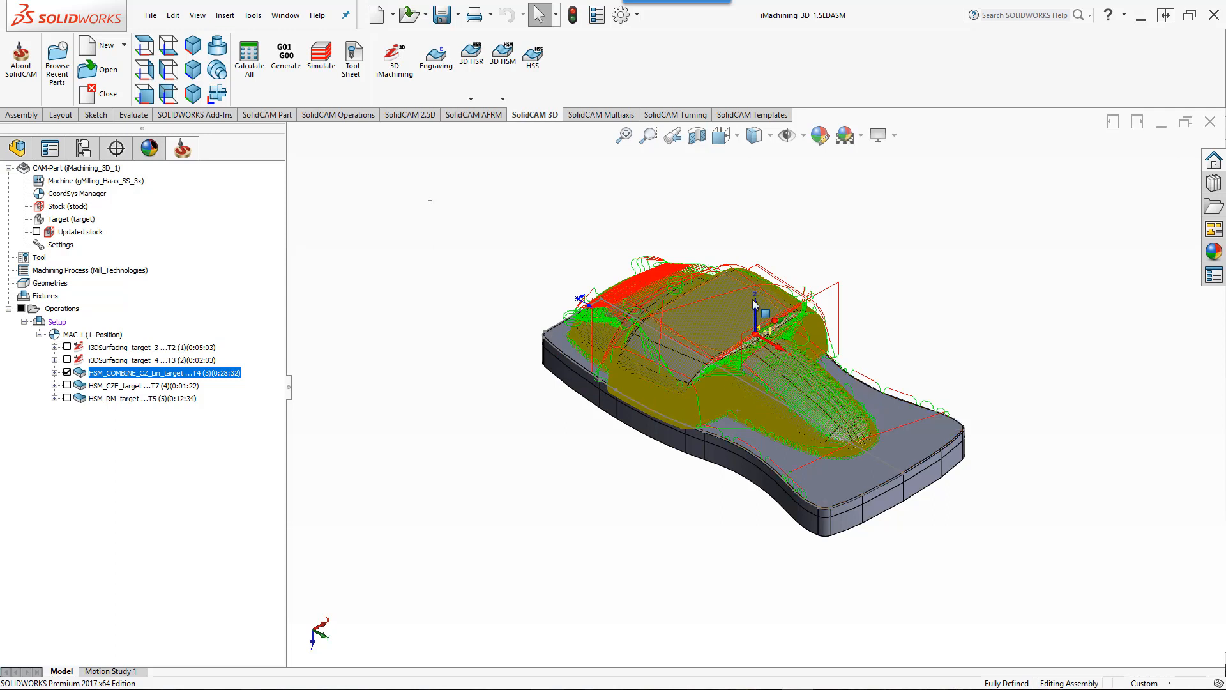
left_click(68, 372)
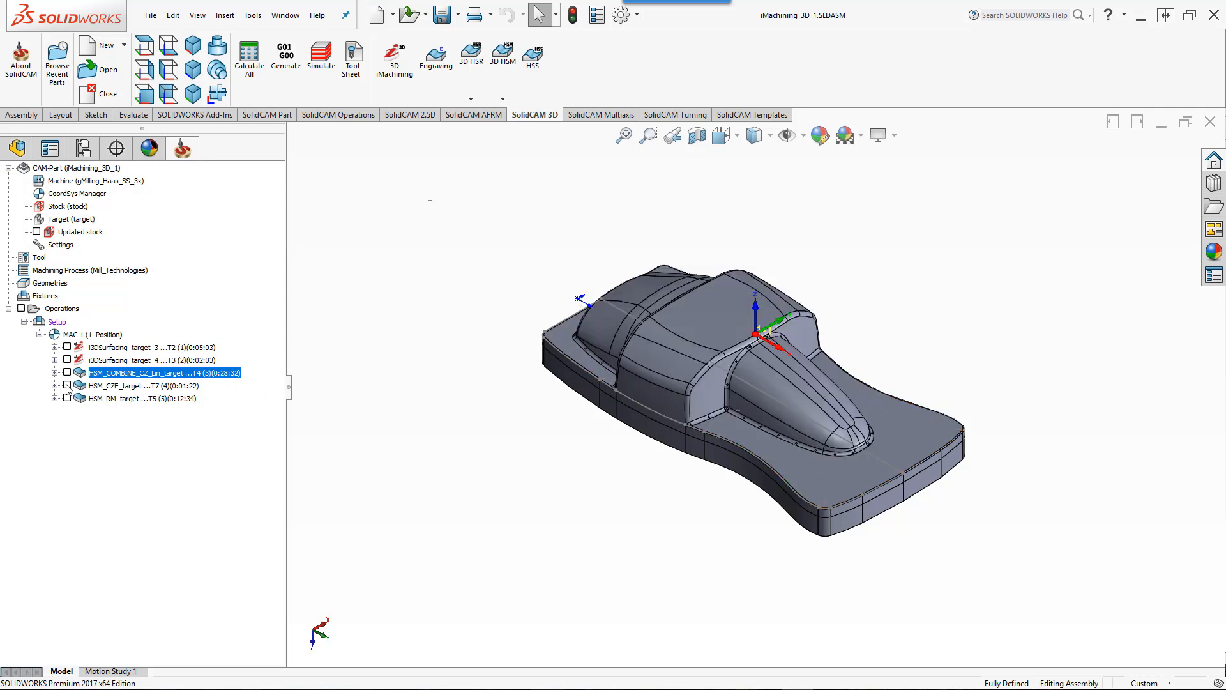
left_click(67, 385)
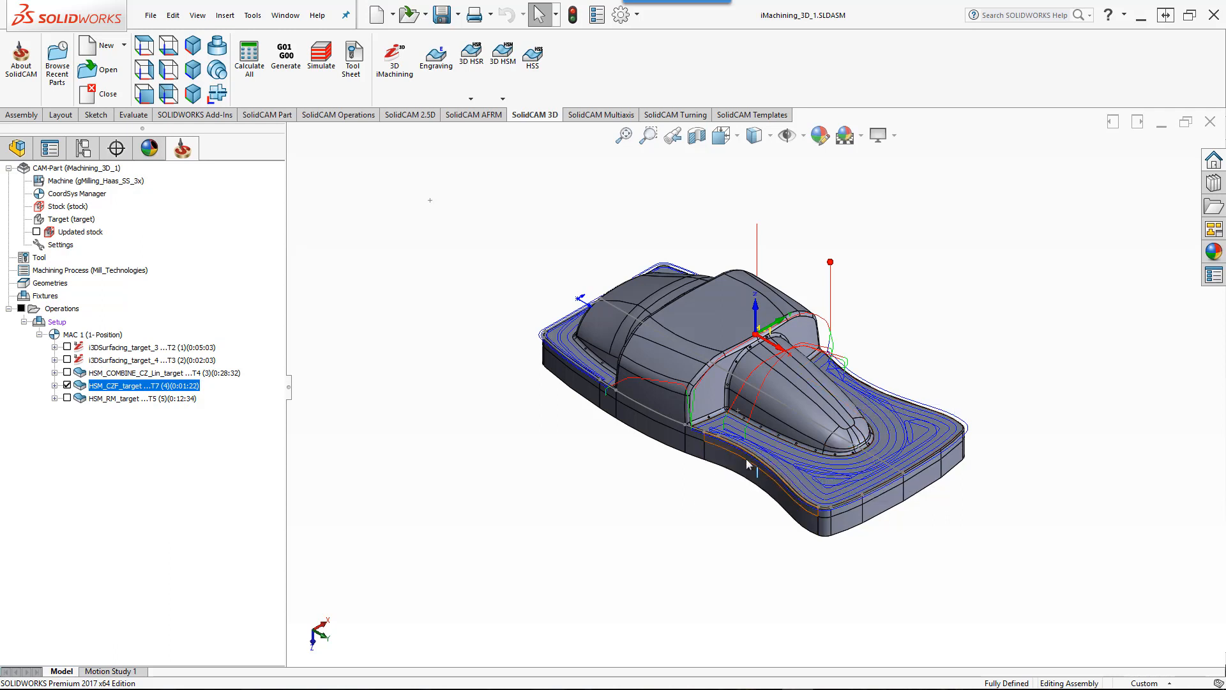
left_click(67, 385)
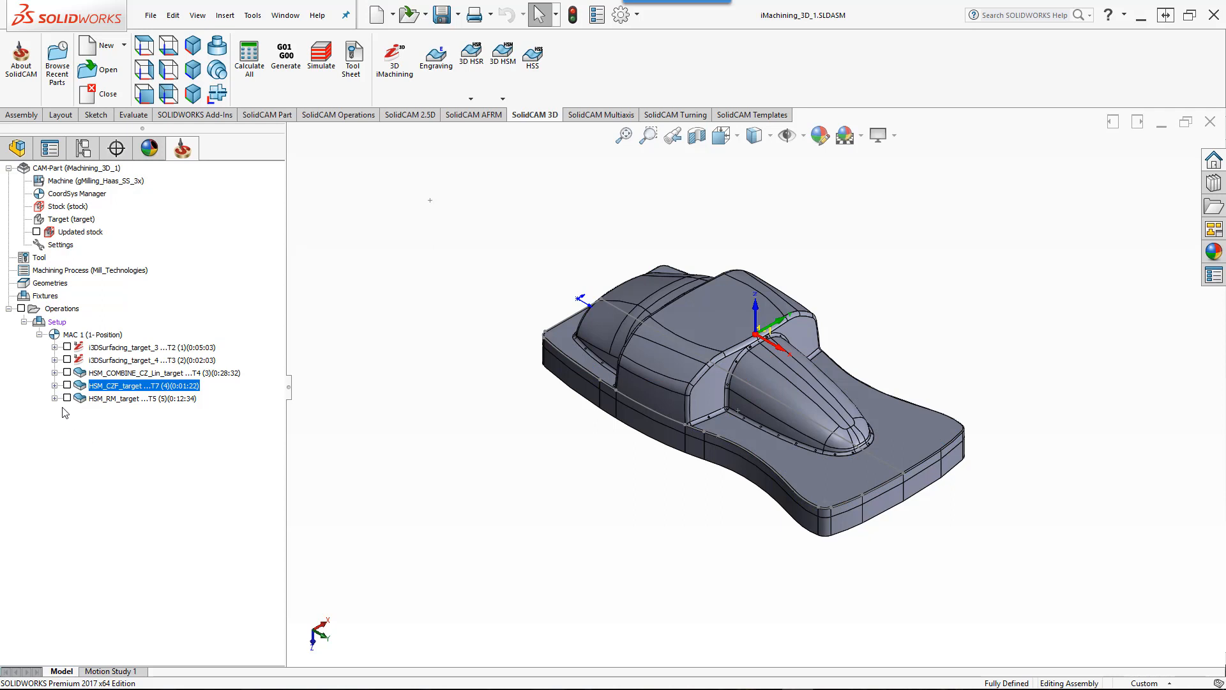
left_click(67, 398)
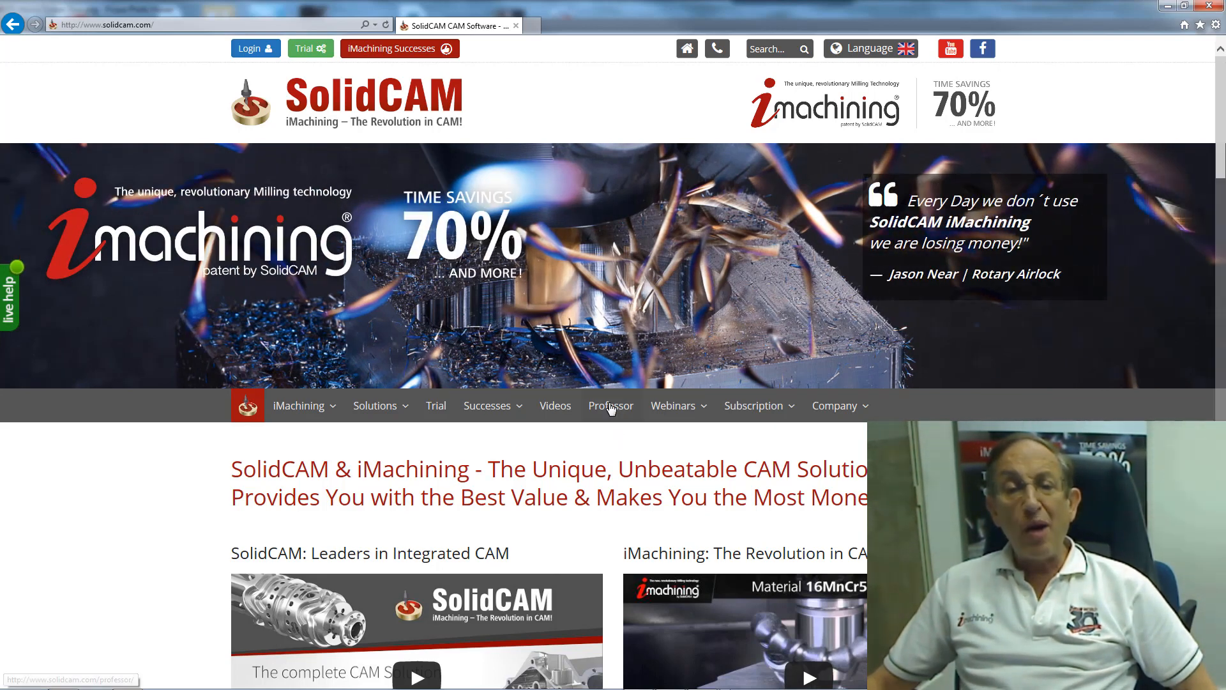
Open the Professor videos page on the SolidCAM website in the web browser
left_click(611, 414)
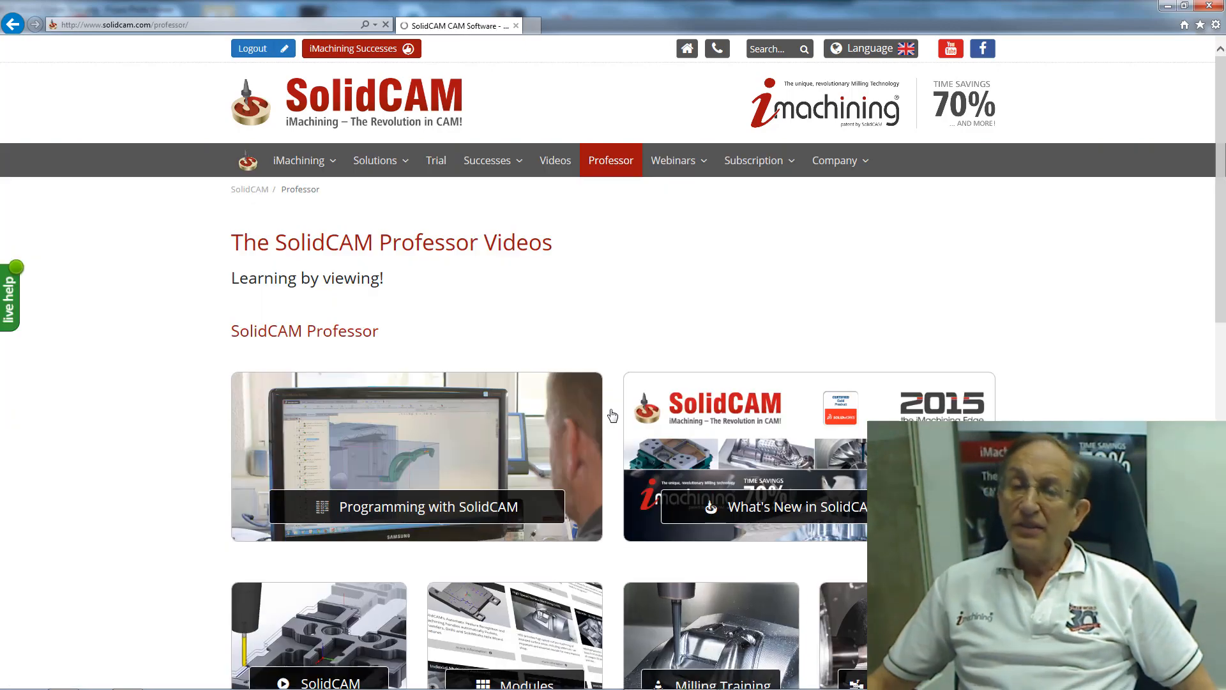